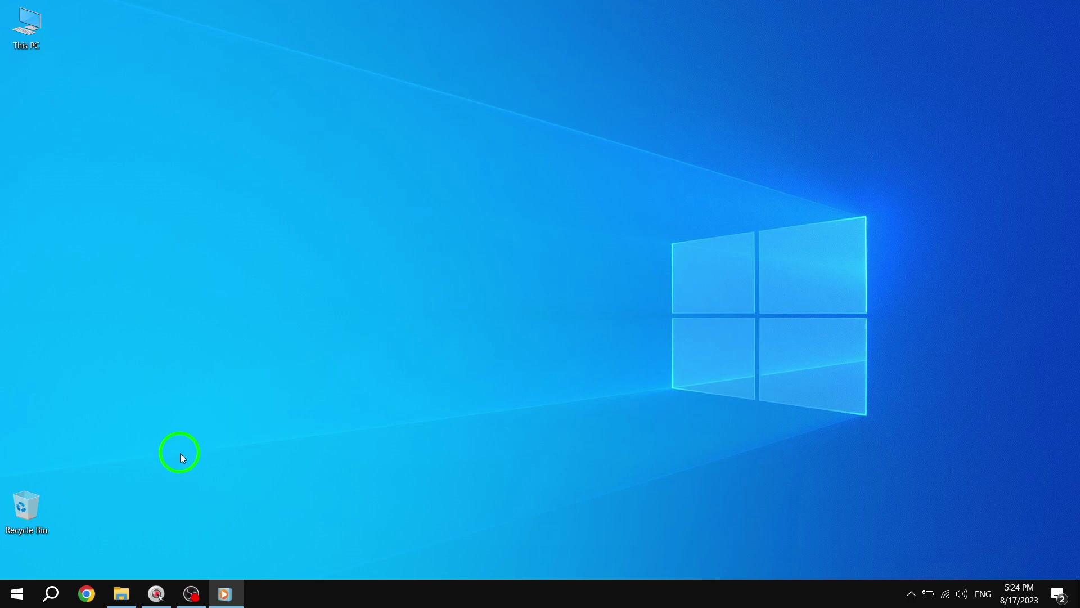
# Launch Windows Settings from the Start menu's Settings gear entry
pyautogui.click(18, 599)
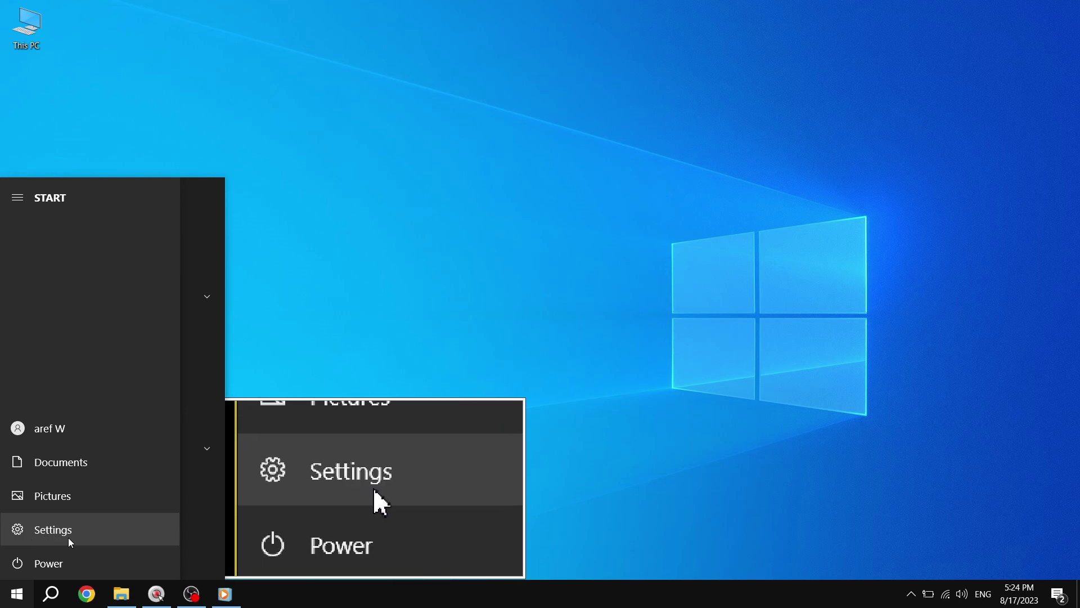
pyautogui.click(37, 536)
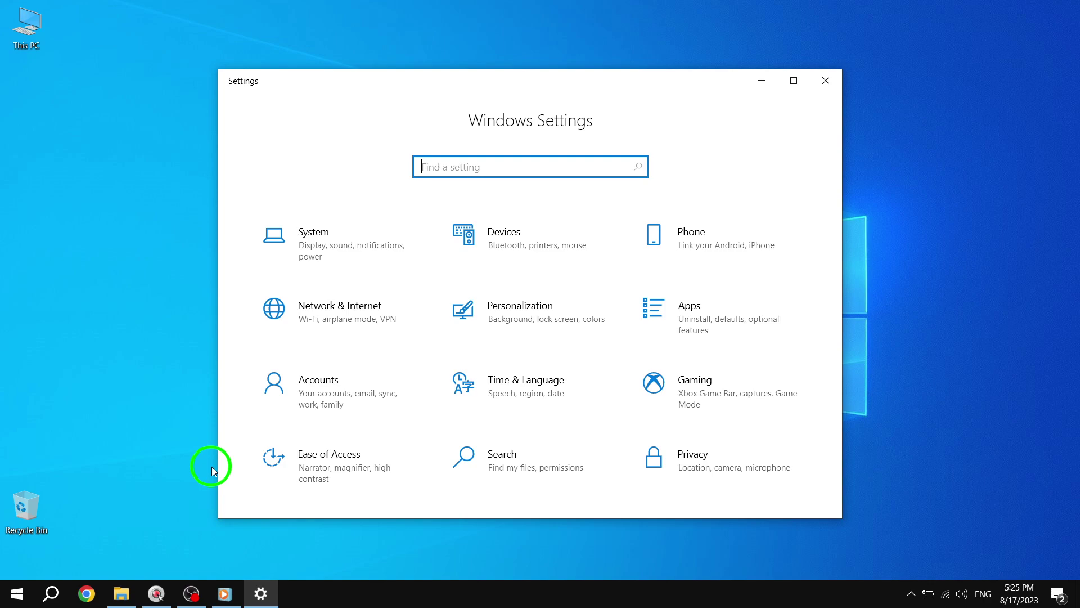
# Open the Personalization tile, landing on the Background page
pyautogui.click(524, 321)
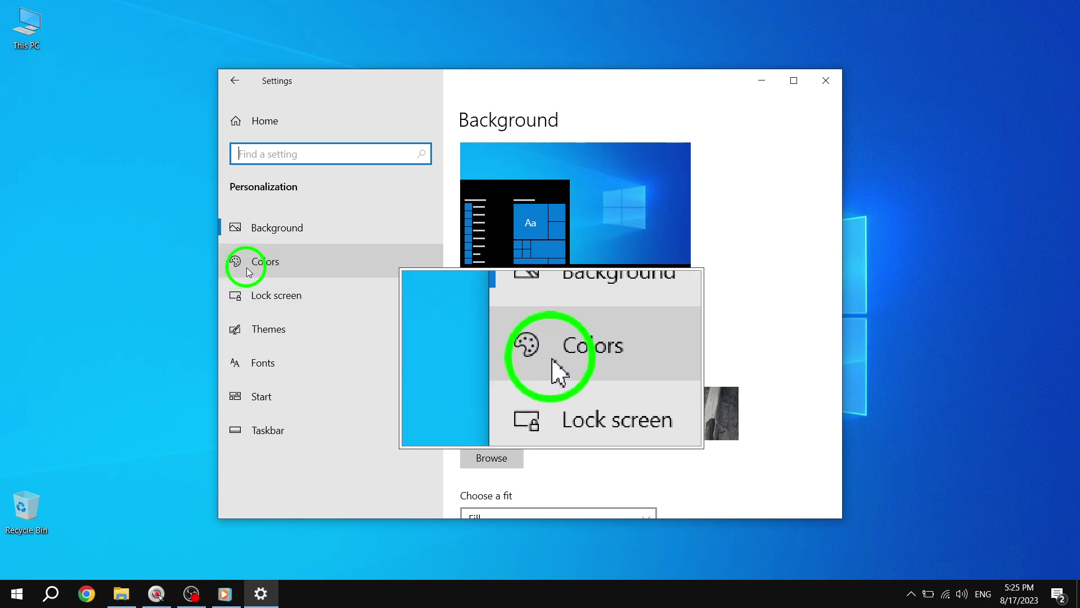
# Go to the Colors page to reach its Transparency effects option, currently Off
pyautogui.click(240, 270)
pyautogui.scroll(-1, 570, 316)
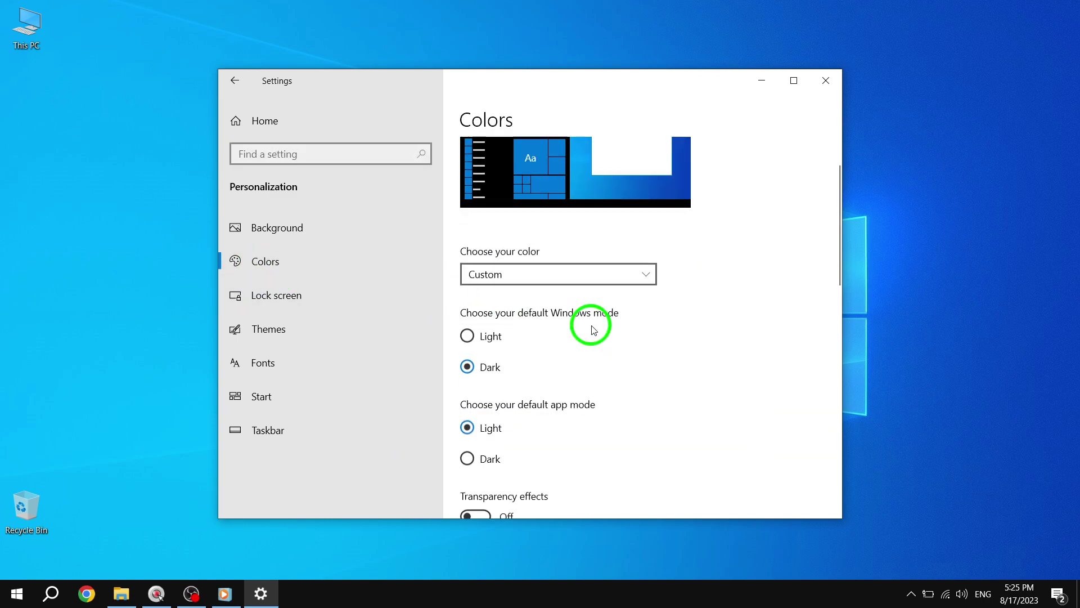
pyautogui.scroll(-1, 583, 321)
pyautogui.scroll(-2, 591, 326)
pyautogui.scroll(1, 608, 330)
pyautogui.scroll(-1, 629, 346)
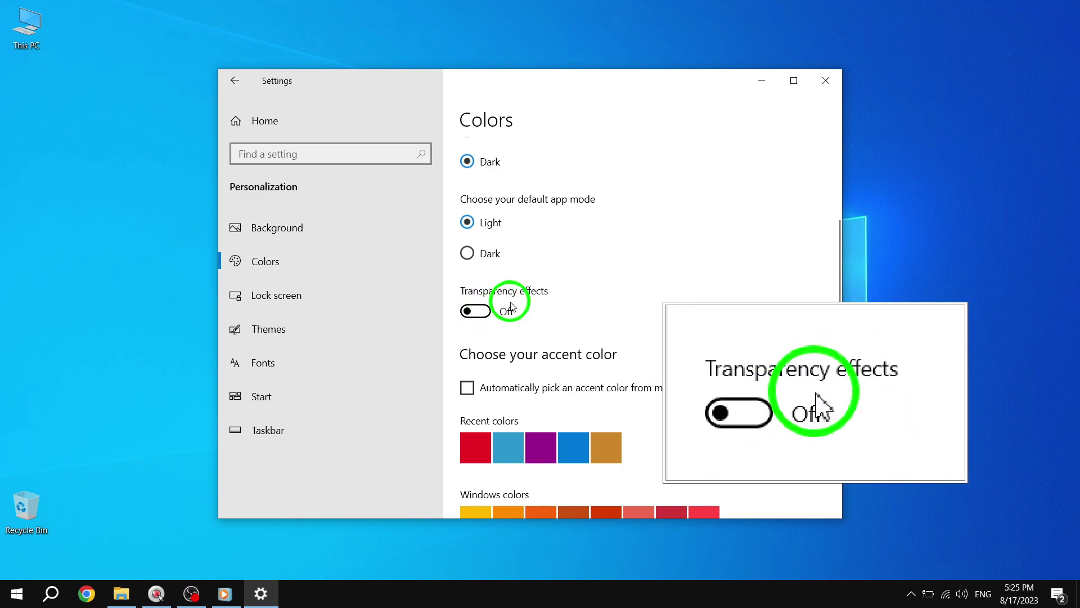
# Switch the Transparency effects toggle from Off to On
pyautogui.click(478, 315)
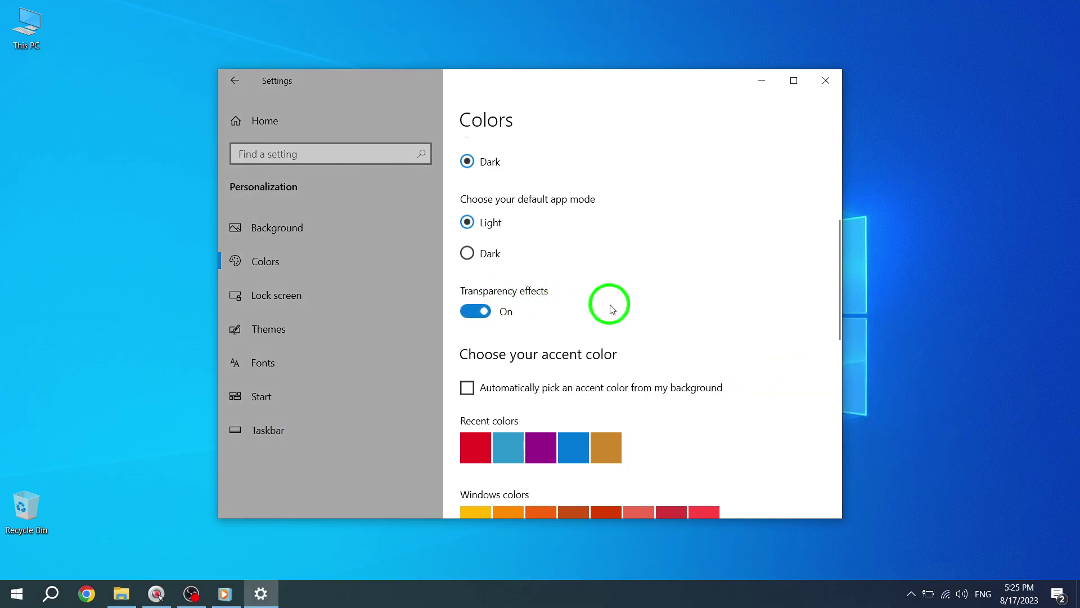